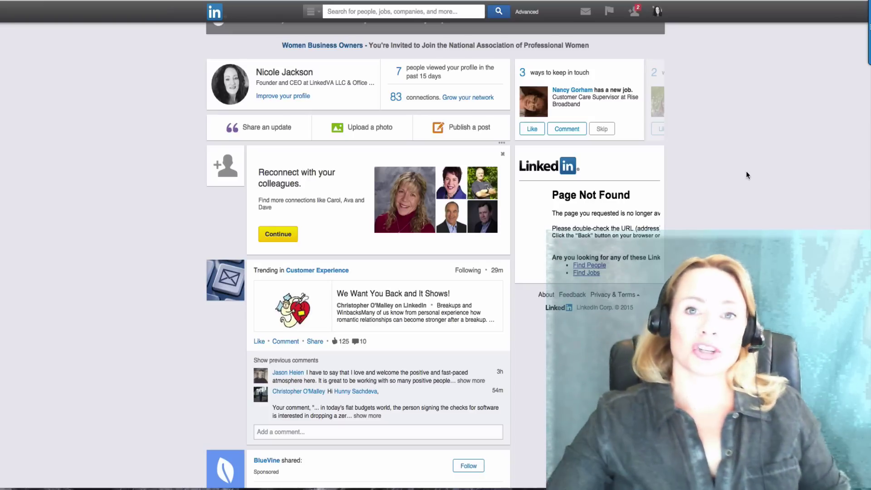
Scroll back to the top of the LinkedIn home feed.
scroll(725, 121, "up", 2)
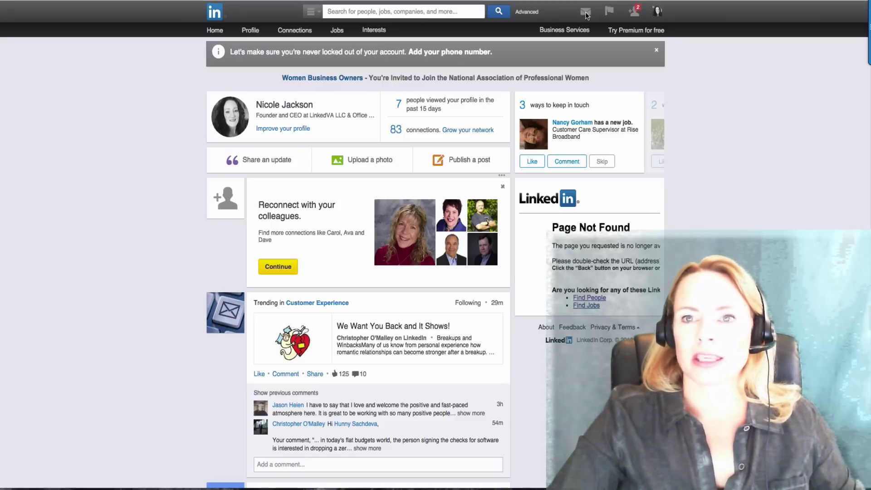
Open the Messaging inbox, showing the latest thank-you thread.
mouse_move(588, 15)
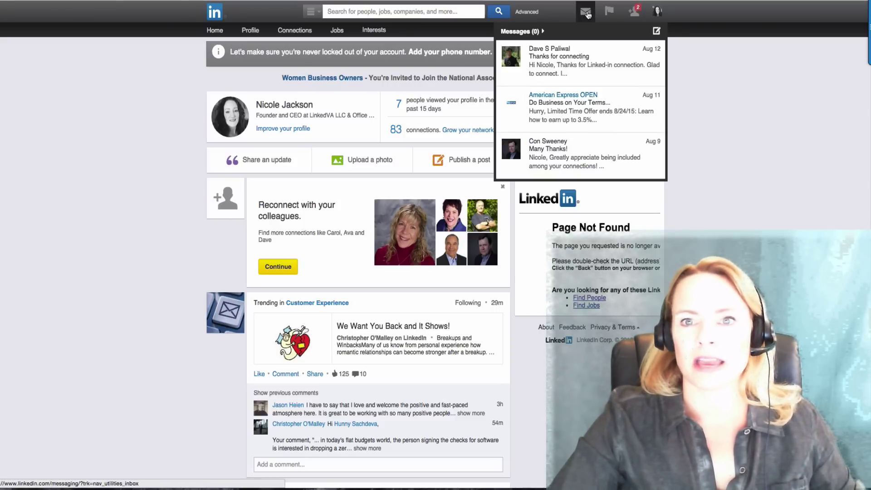
left_click(588, 15)
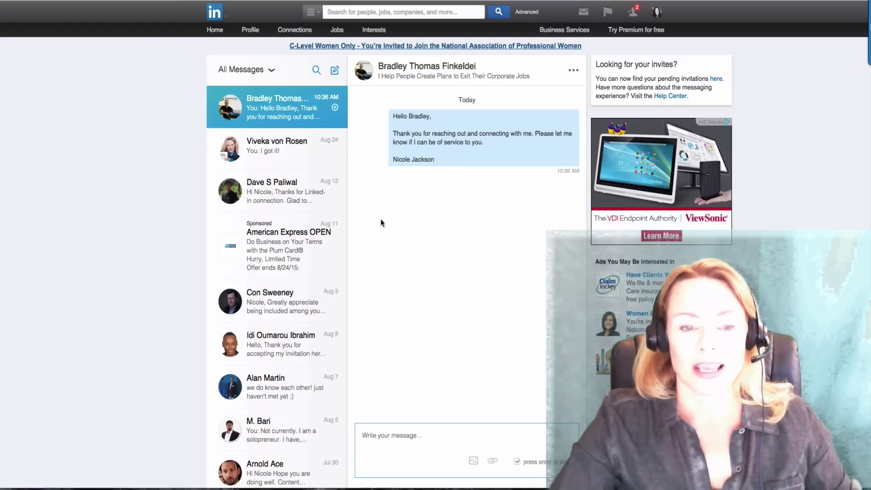
Open the Aug 24 conversation, draft the reply 'Hi again :)' and start attaching an image.
left_click(281, 147)
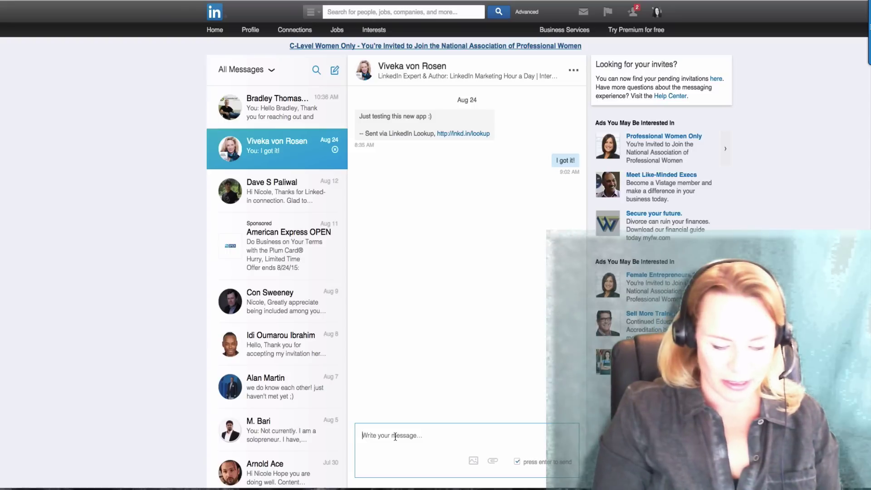
type("Hi again :)")
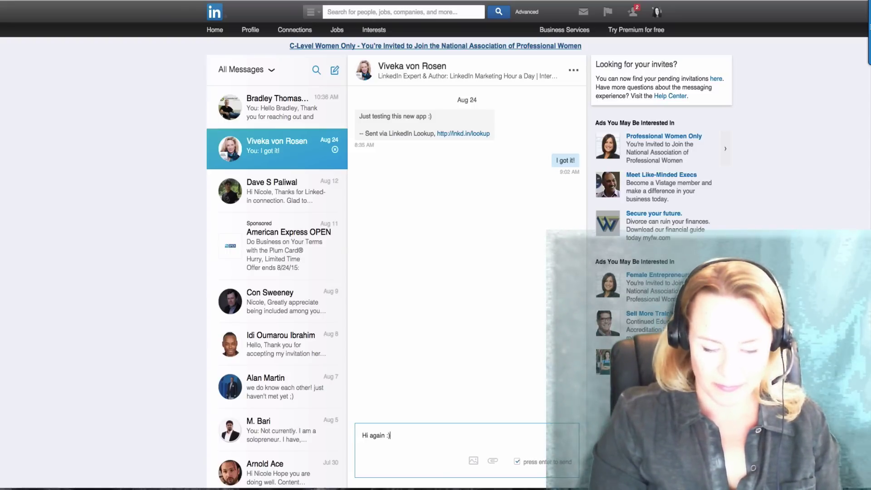
left_click(473, 461)
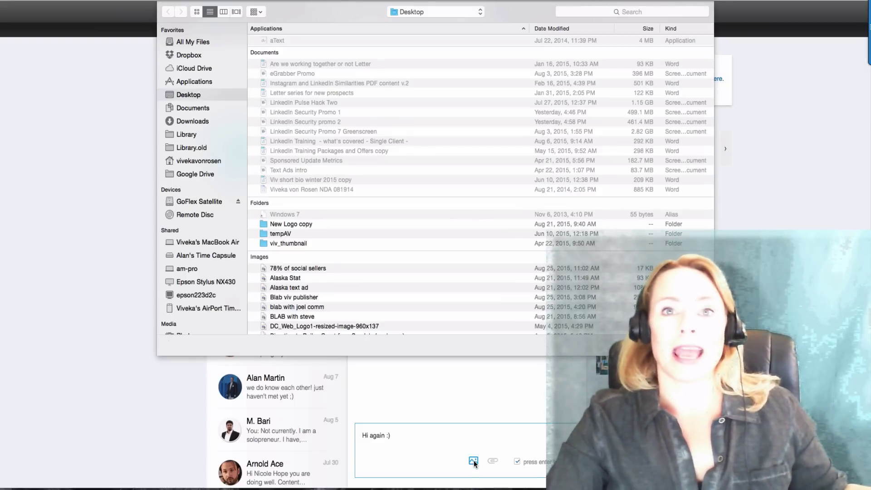
Select the BLAB with steve image in the Desktop file list.
scroll(453, 204, "down", 8)
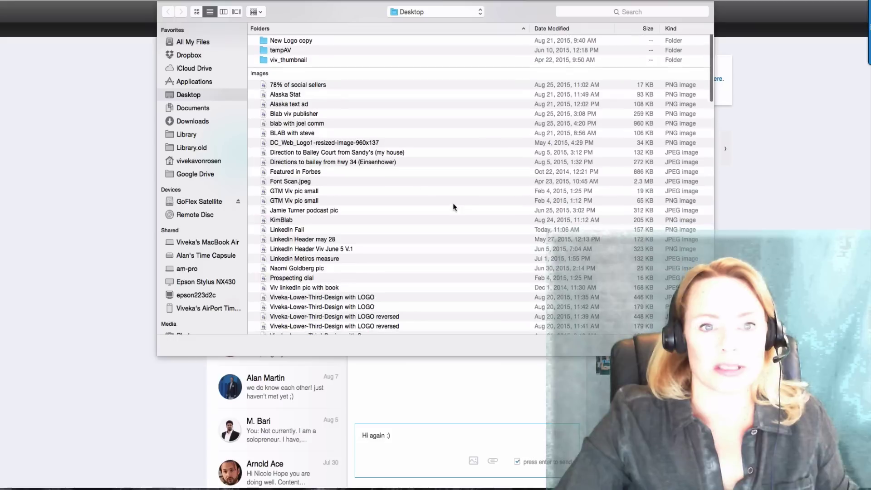
left_click(295, 133)
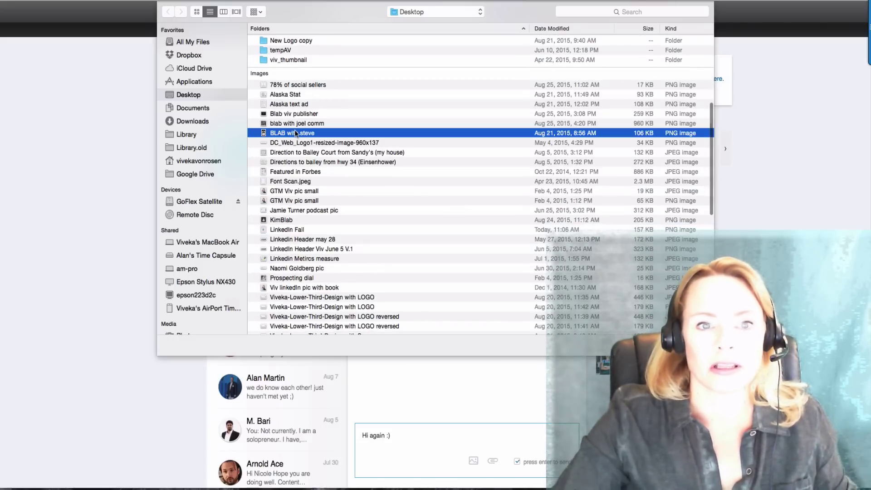
Attach the BLAB with steve image, turn off Enter-to-send, and send the reply.
double_click(295, 132)
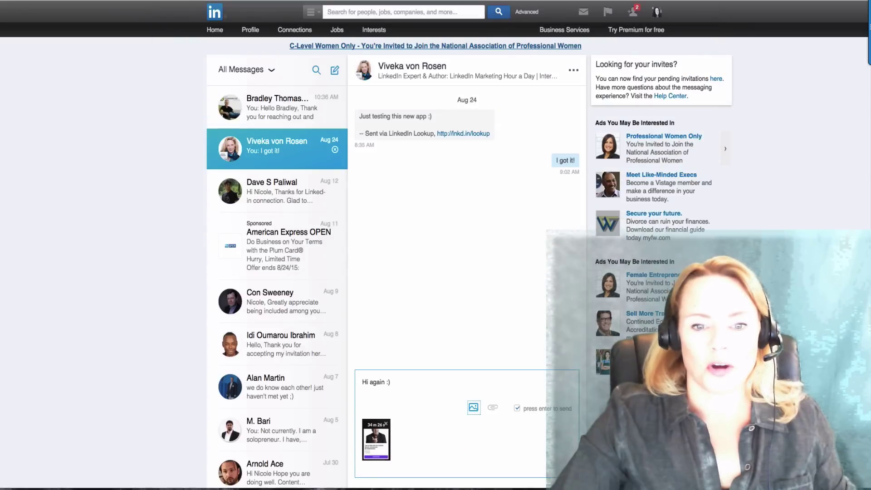
scroll(590, 286, "down", 1)
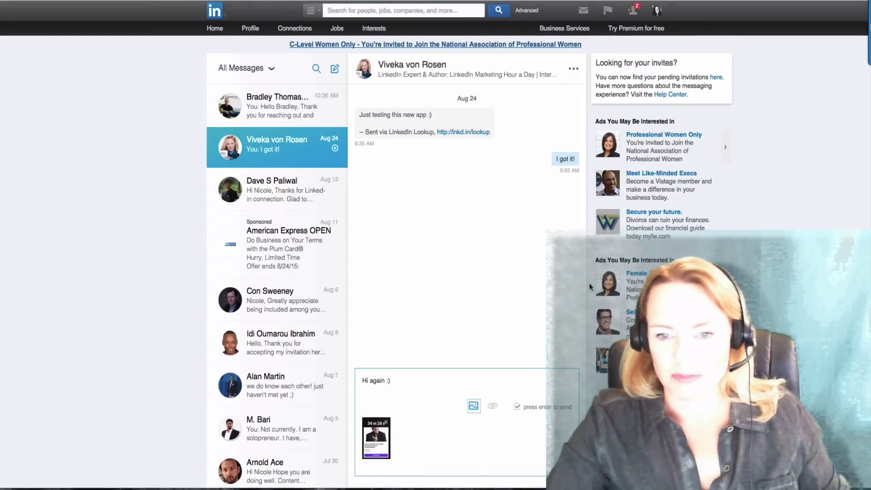
scroll(590, 286, "up", 1)
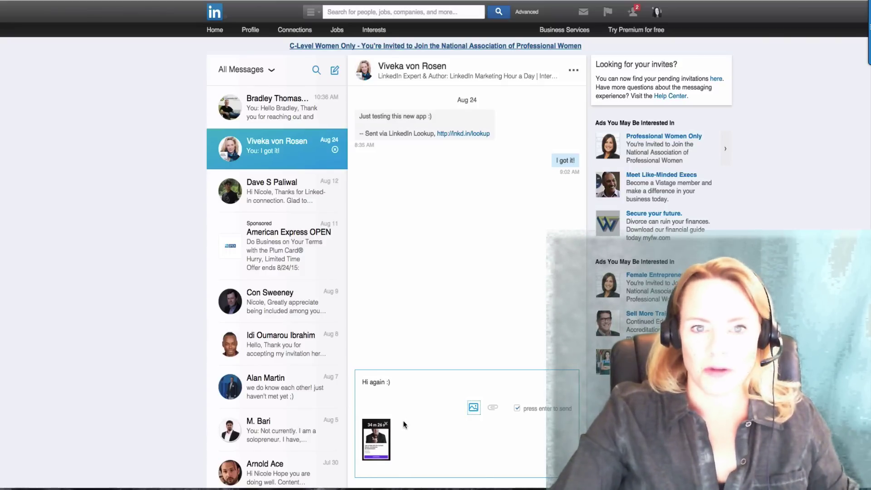
left_click(518, 408)
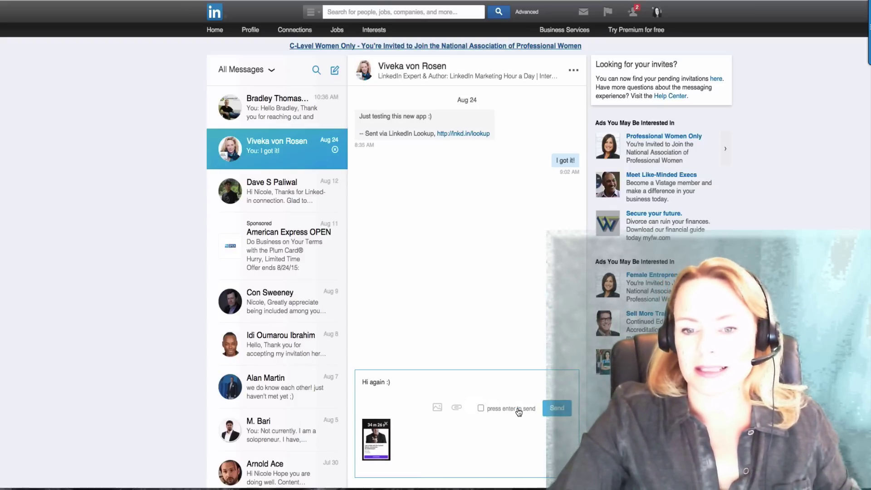
left_click(558, 409)
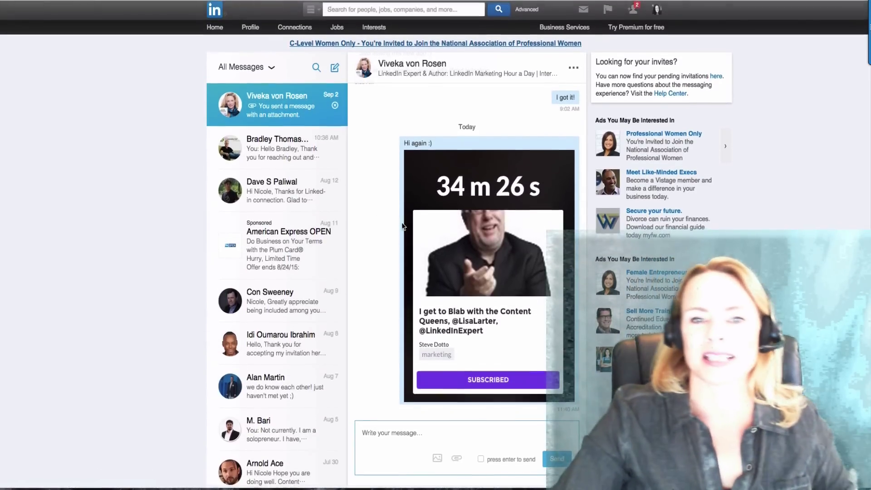
Send a follow-up message reading 'Test again' in the same thread.
scroll(402, 225, "up", 2)
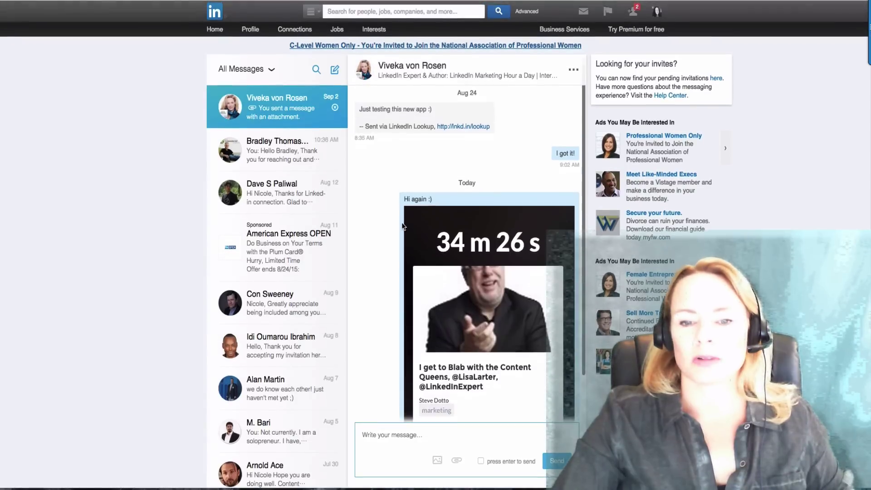
scroll(402, 226, "down", 2)
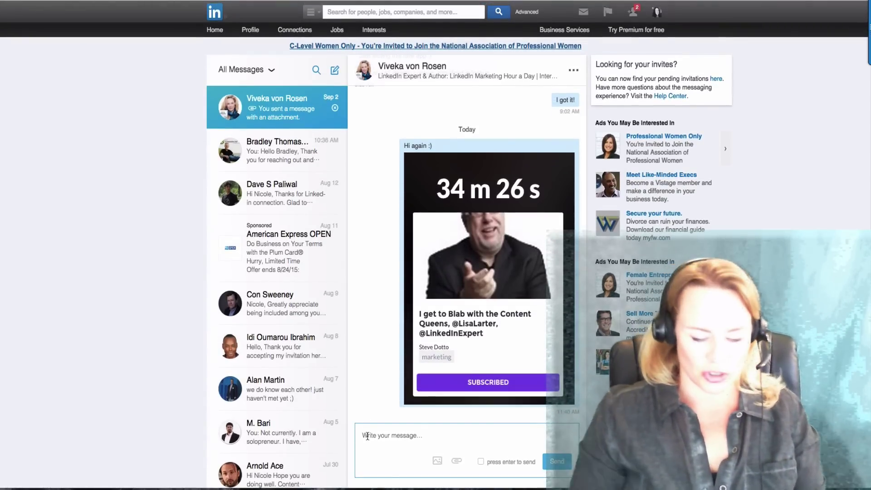
left_click(367, 436)
type("Test again")
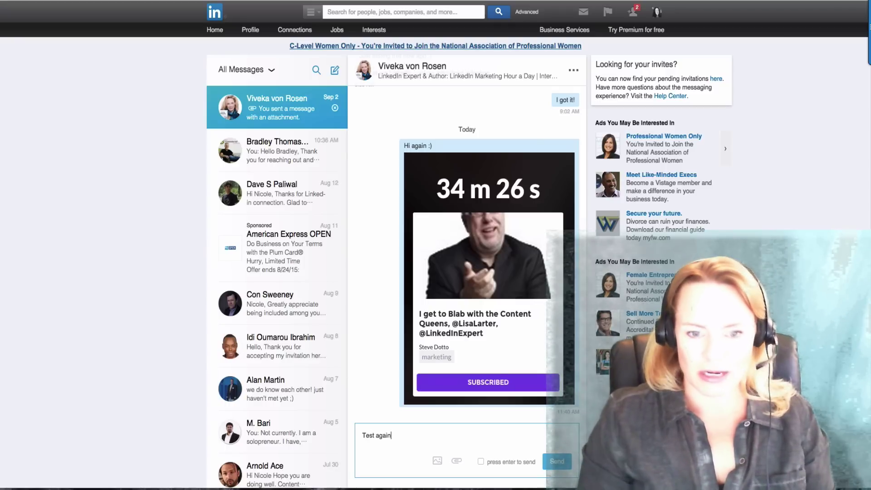
left_click(557, 460)
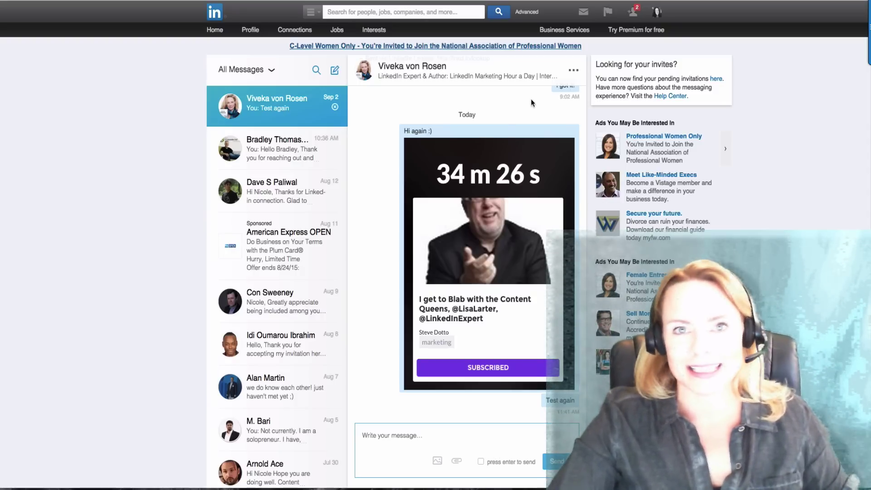
Delete the sponsored American Express OPEN thread, confirming with OK.
left_click(574, 71)
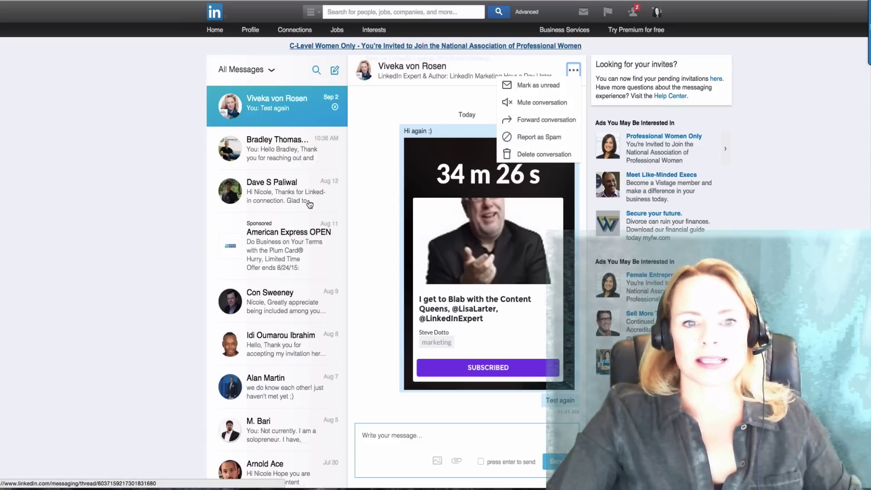
scroll(309, 204, "down", 1)
left_click(319, 248)
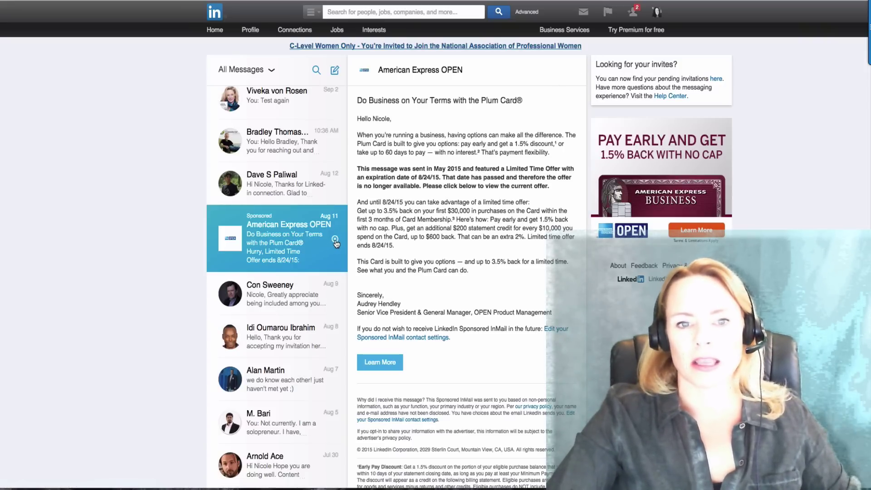
left_click(335, 239)
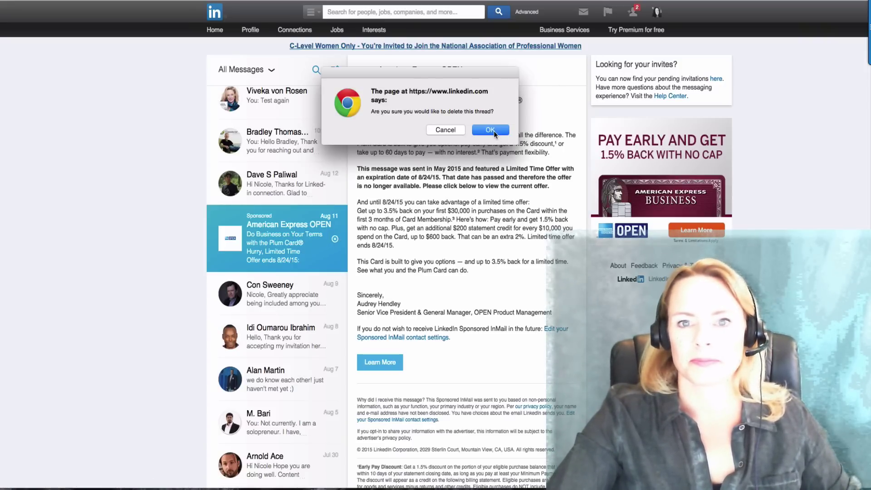
left_click(494, 131)
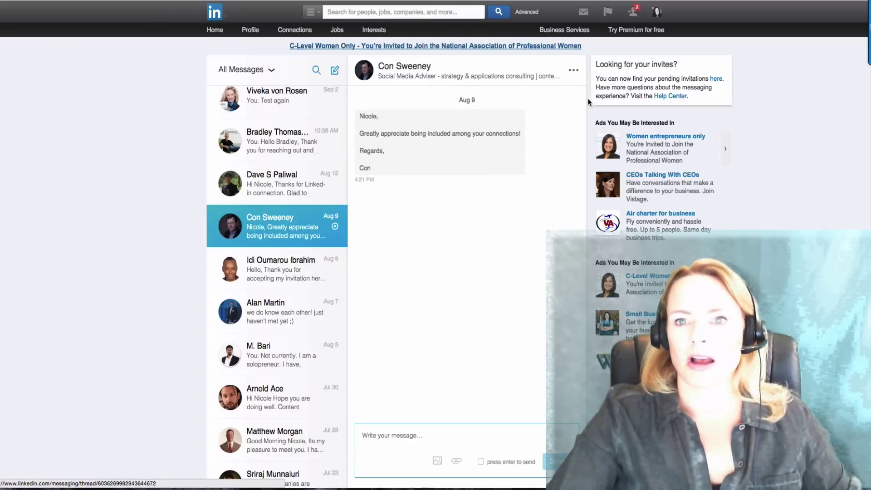
left_click(574, 71)
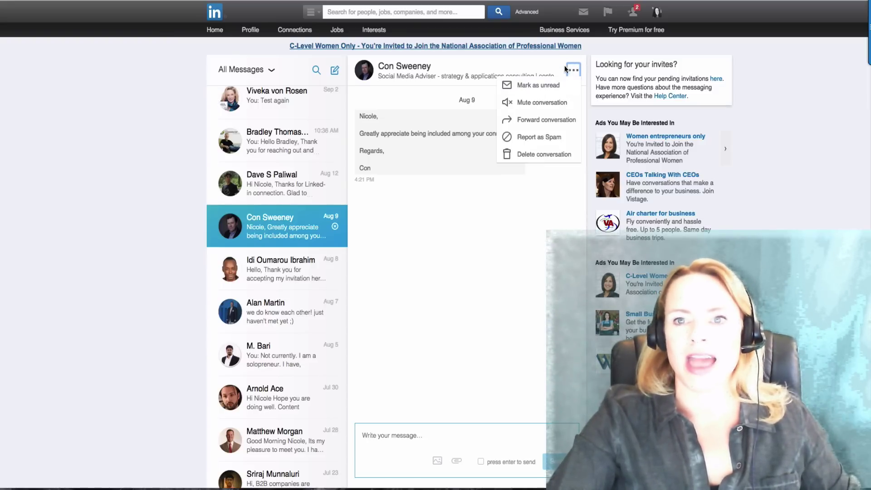
Start a new message, enter a contact's name as recipient, then clear it.
left_click(474, 227)
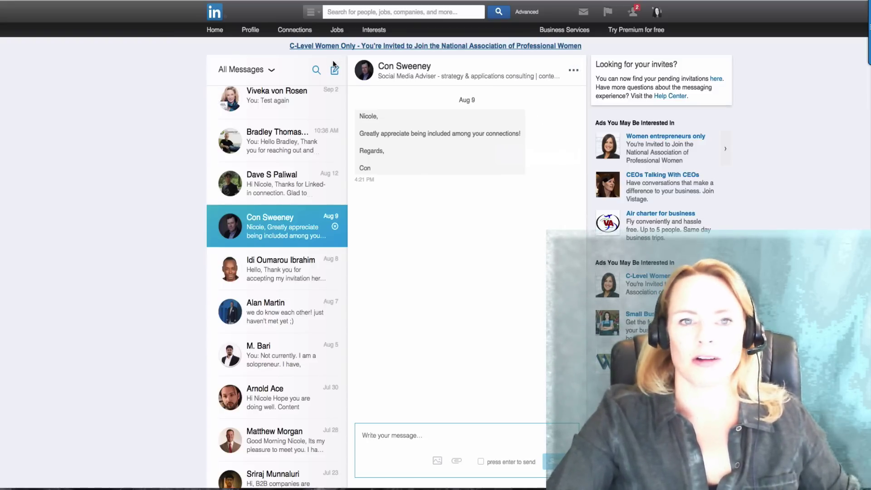
left_click(334, 72)
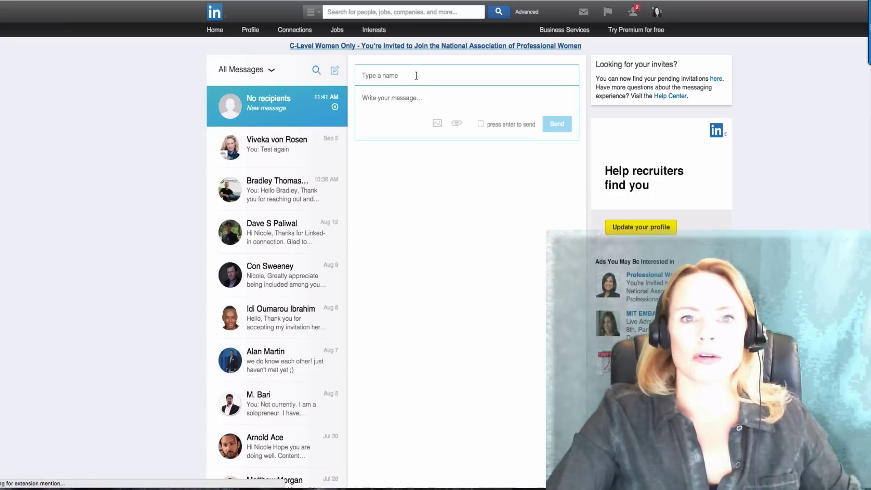
type("viveka von Rosen")
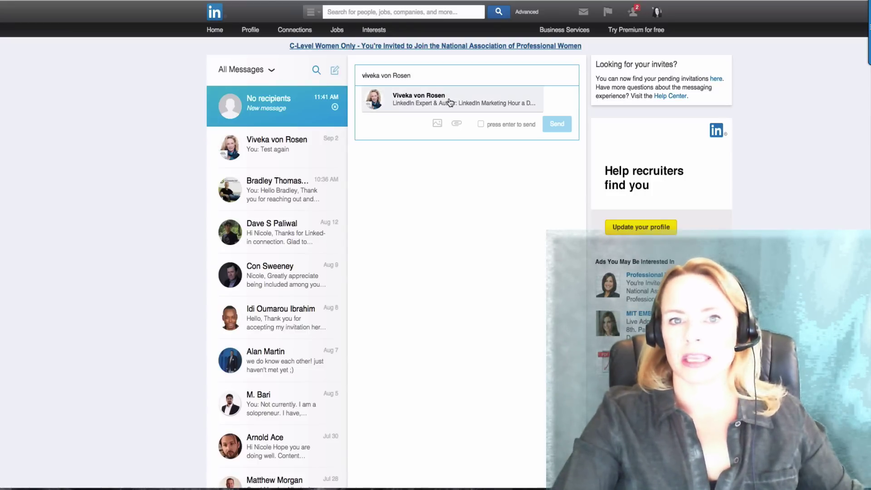
left_click_drag(370, 75, 316, 69)
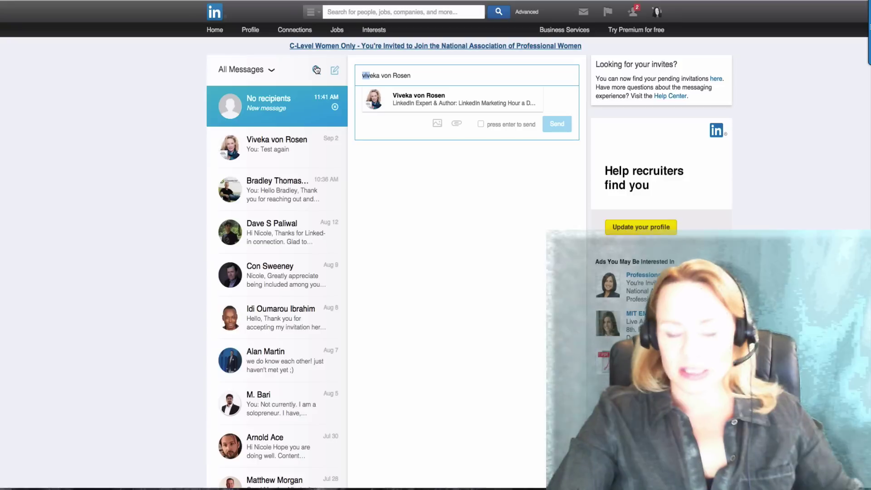
key("super+a")
key("BackSpace")
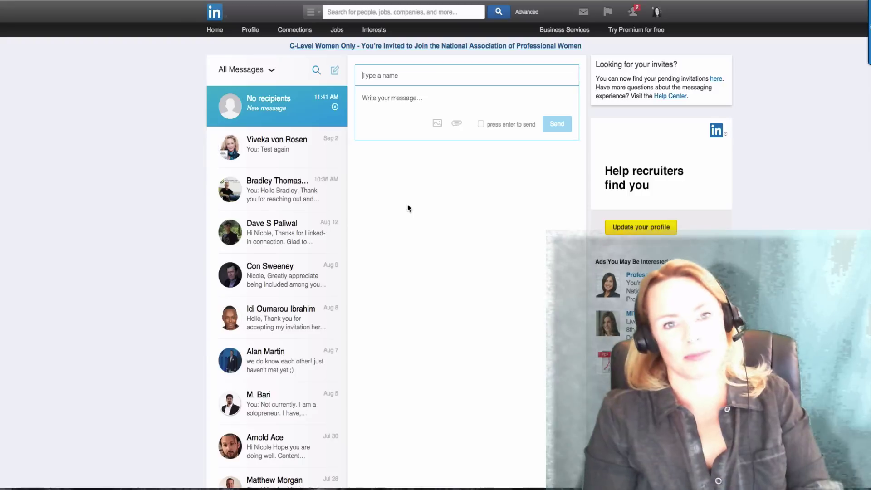
Open the 10:36 AM conversation and scroll down through the thread.
left_click(285, 183)
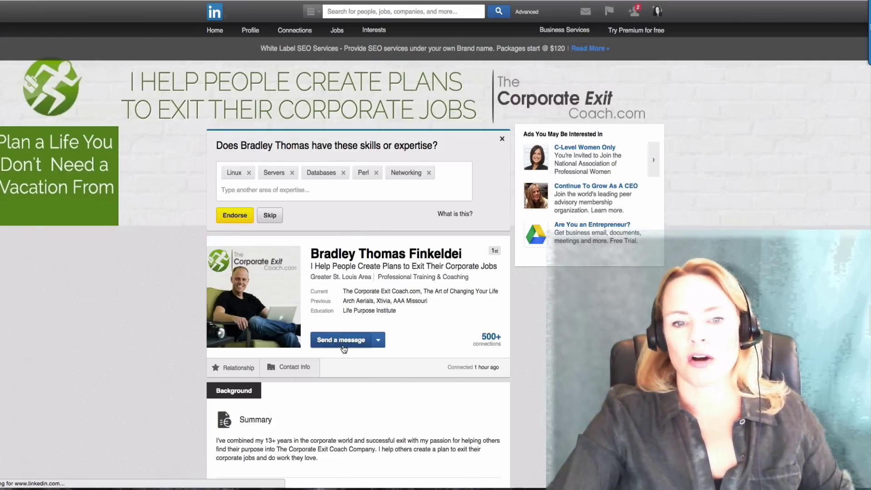
scroll(342, 348, "down", 1)
scroll(341, 344, "down", 1)
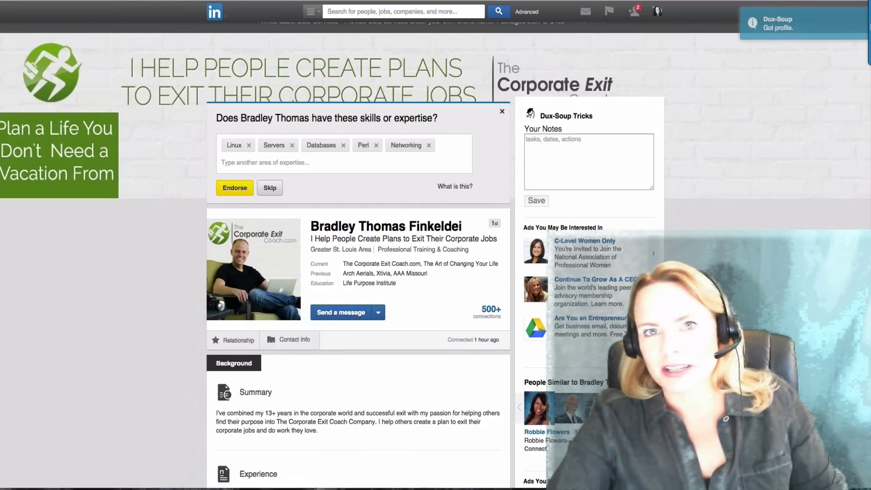
Open the See Who You Already Know import page from the Add Connections icon.
mouse_move(635, 16)
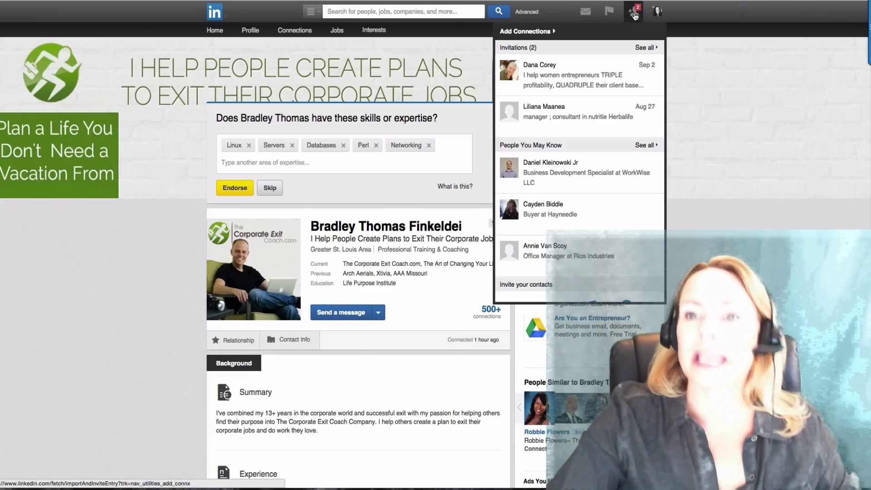
left_click(634, 15)
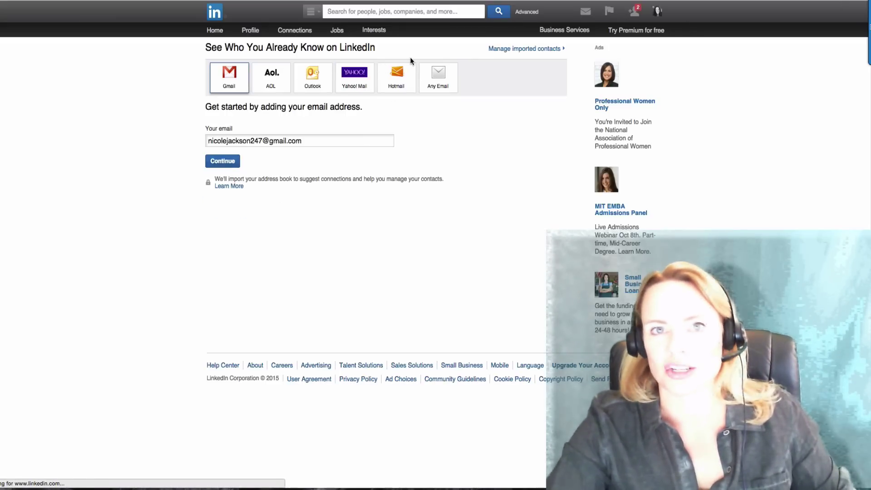
mouse_move(590, 22)
mouse_move(638, 17)
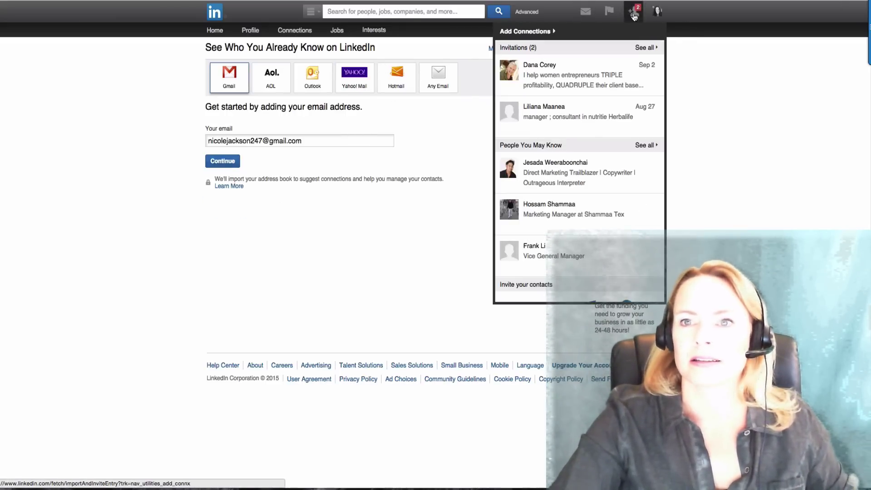
Open the People You May Know page from the Invitations (2) header and scroll past the two pending invitations.
left_click(518, 48)
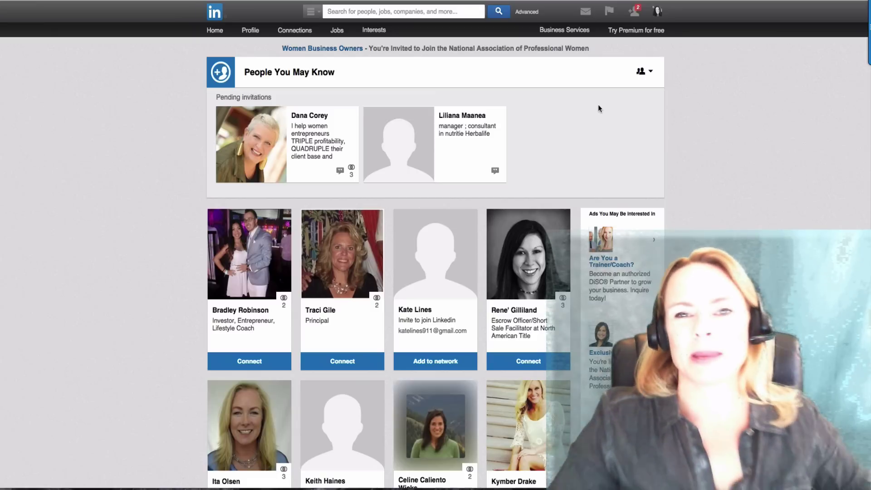
scroll(598, 109, "down", 2)
scroll(598, 109, "up", 2)
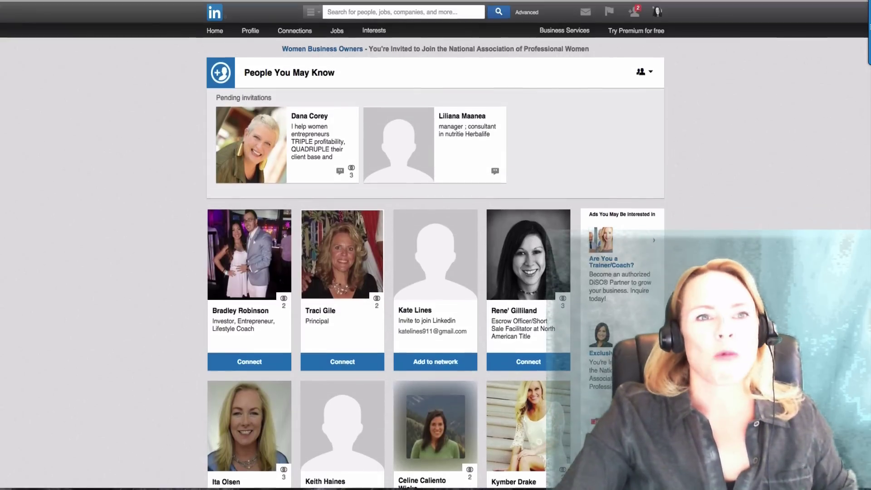
left_click(582, 0)
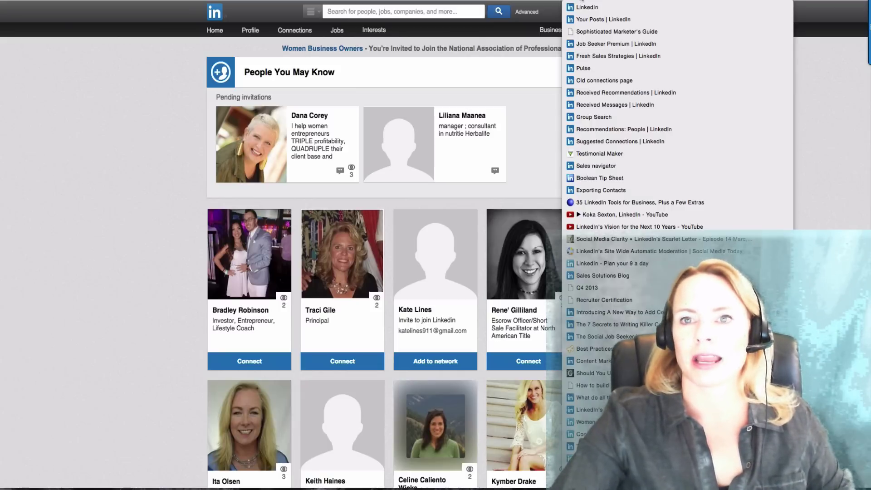
left_click(582, 1)
left_click(609, 10)
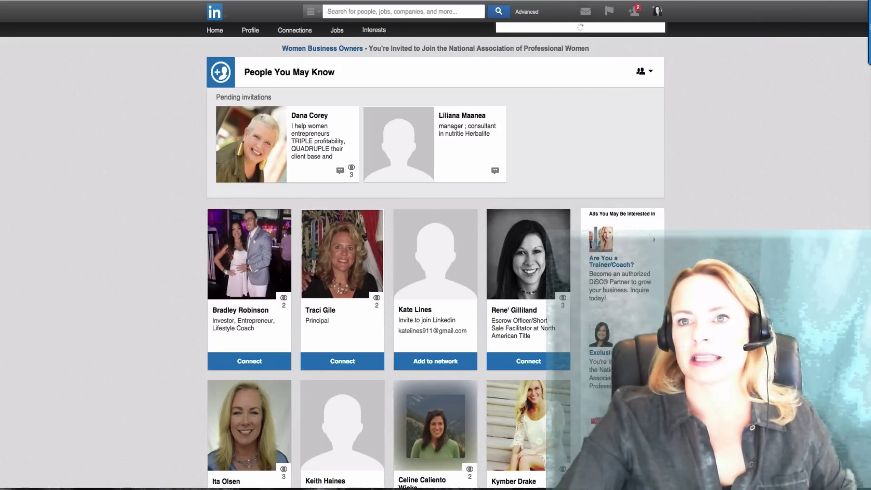
left_click(143, 113)
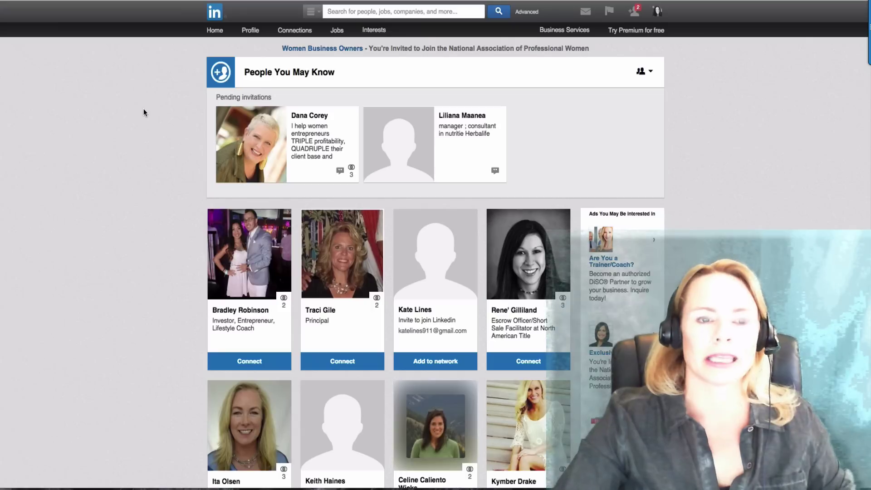
left_click(634, 11)
left_click(609, 11)
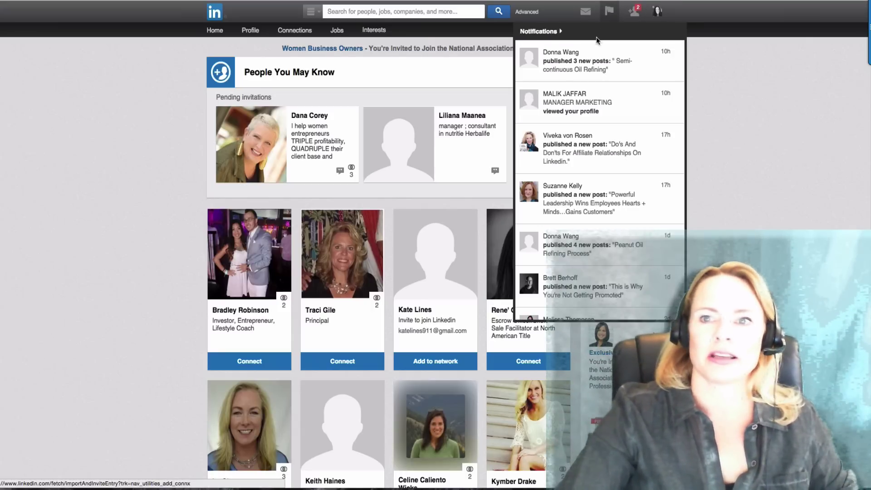
left_click(763, 102)
left_click(632, 12)
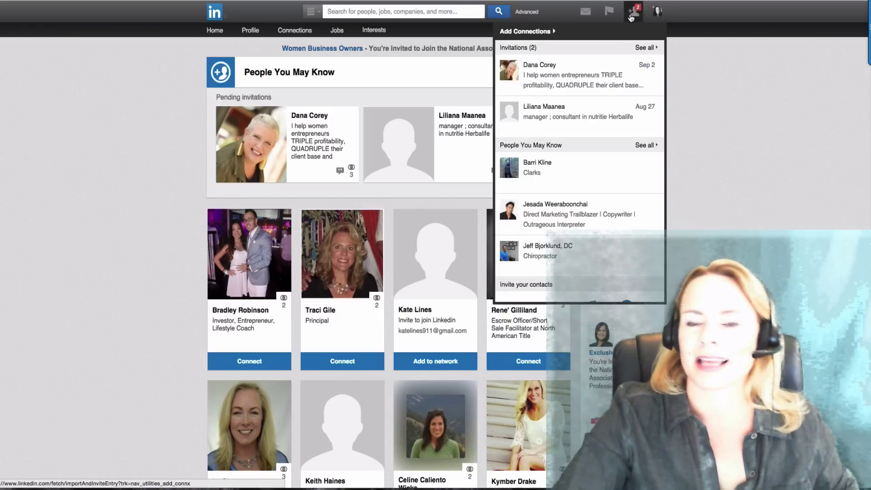
left_click(628, 19)
left_click(633, 13)
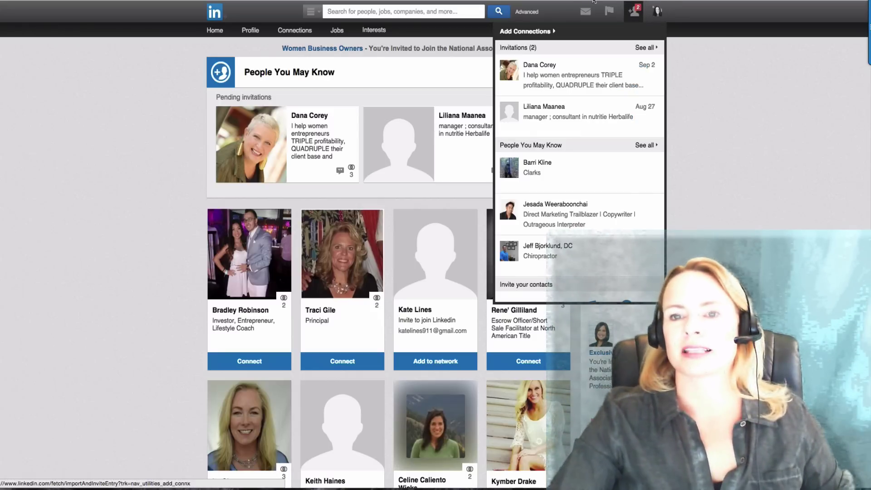
left_click(634, 15)
left_click(637, 15)
left_click(609, 11)
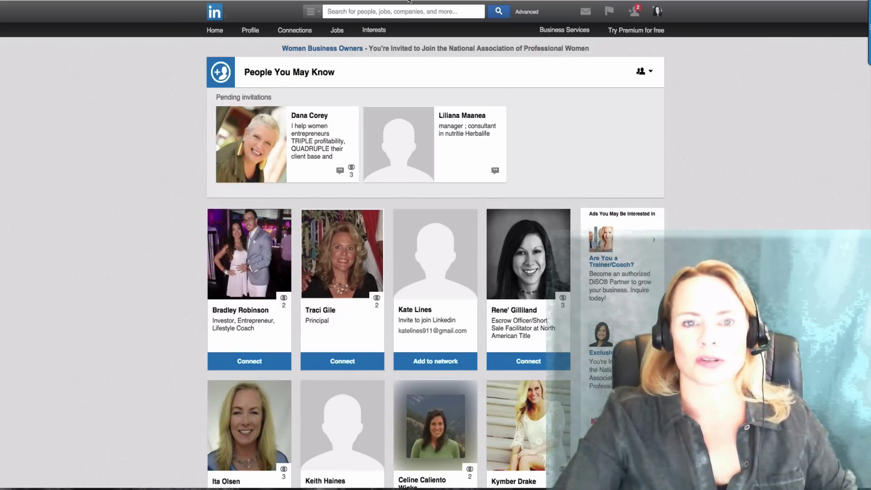
mouse_move(325, 168)
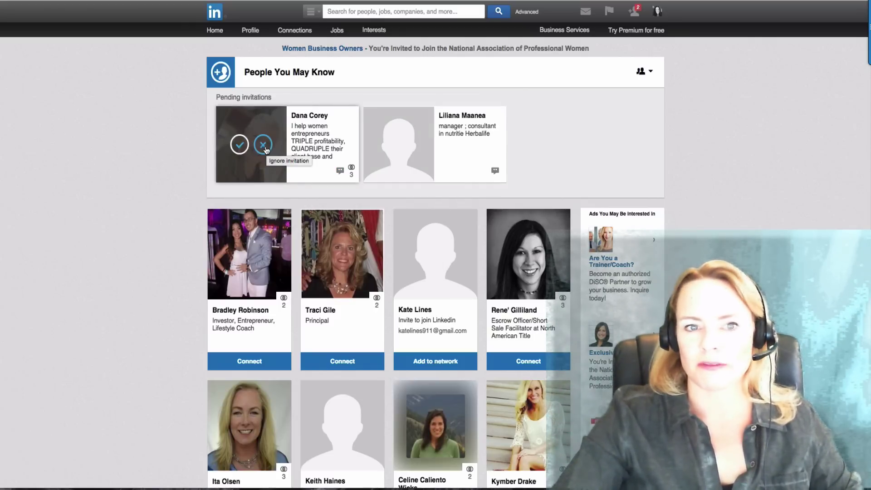
Show the second invitation's note, the standard 'I'd like to add you' request from 5d ago.
left_click(495, 171)
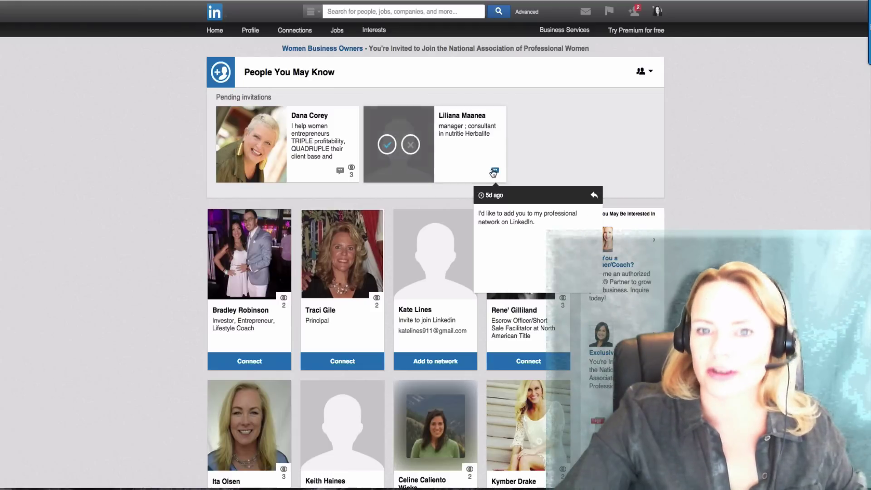
Start a reply to that invitation note, then return to the pending invitations via See all.
left_click(594, 196)
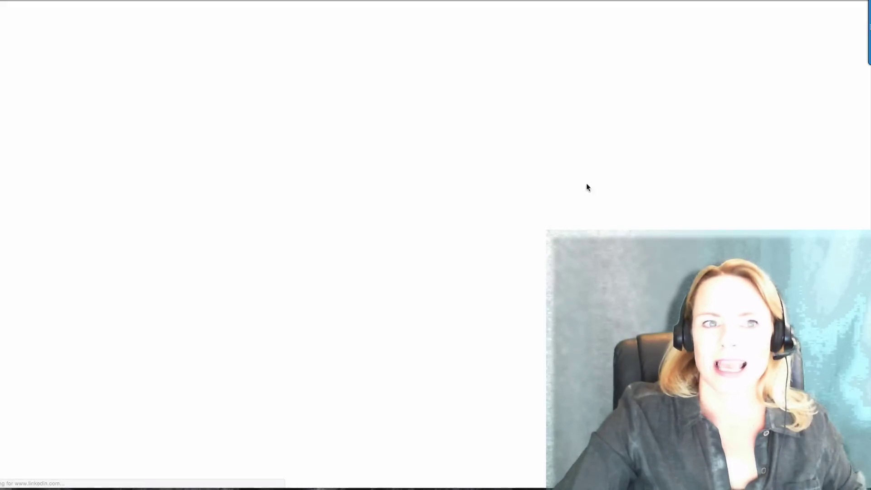
mouse_move(317, 31)
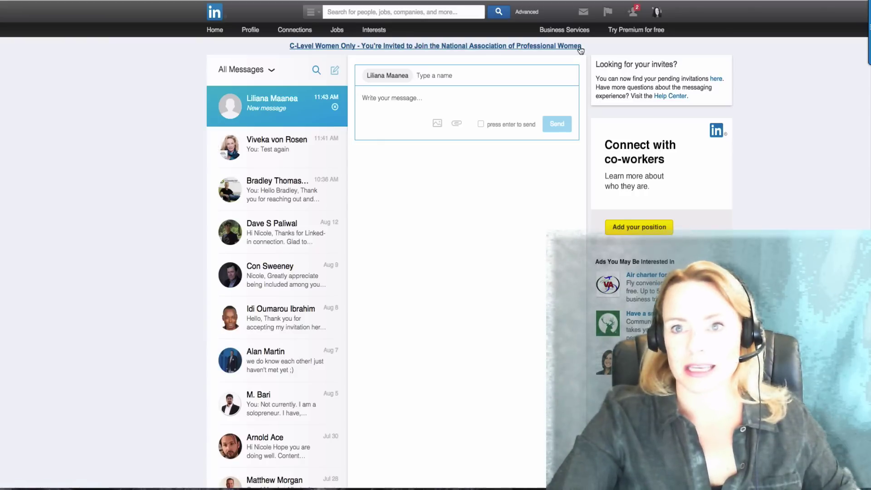
mouse_move(635, 15)
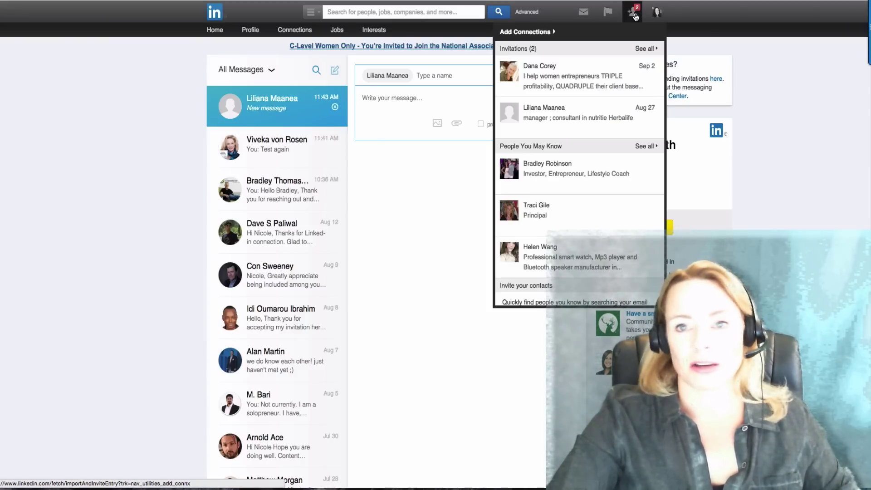
left_click(641, 51)
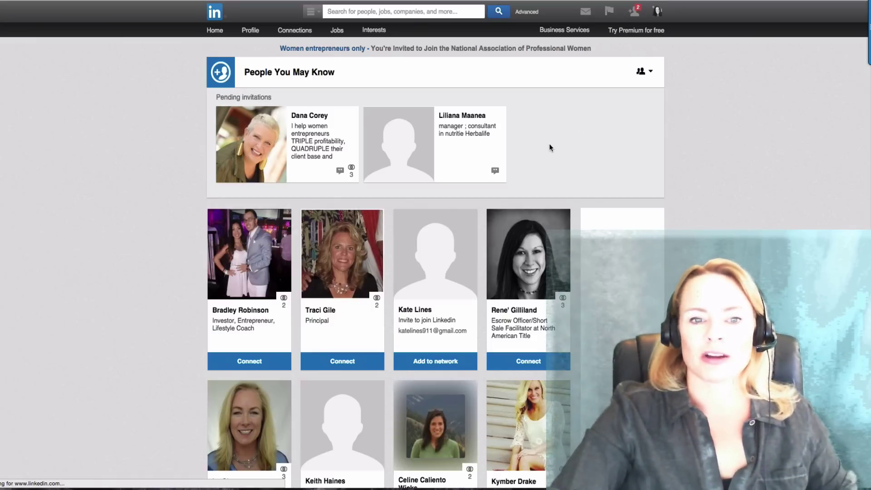
mouse_move(475, 121)
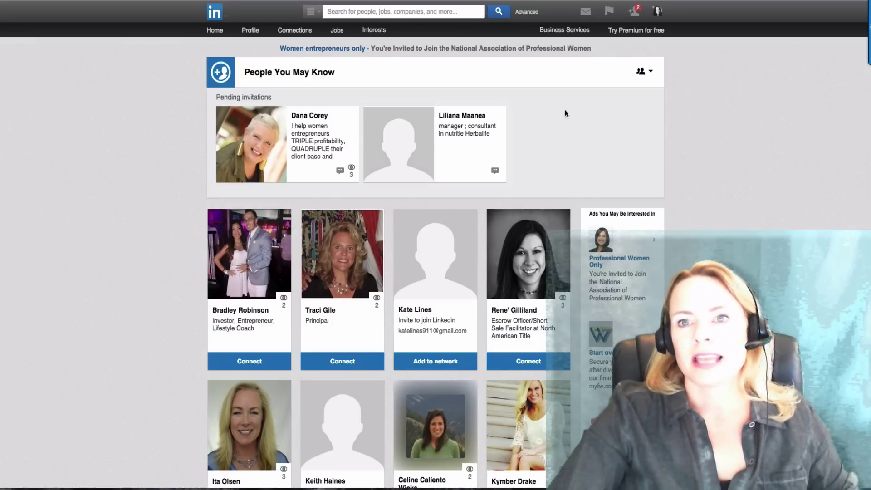
Open the messaging inbox and list the filter choices: All Messages, Unread, InMail, Blocked.
left_click(585, 14)
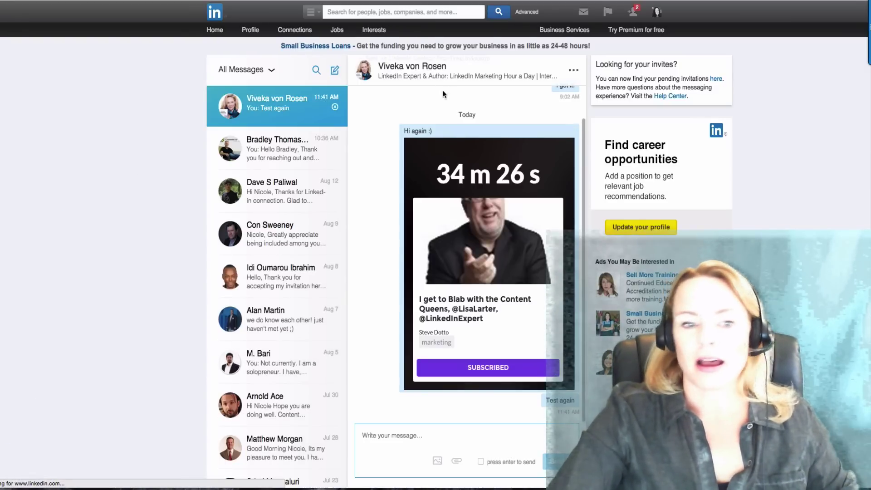
scroll(367, 202, "up", 2)
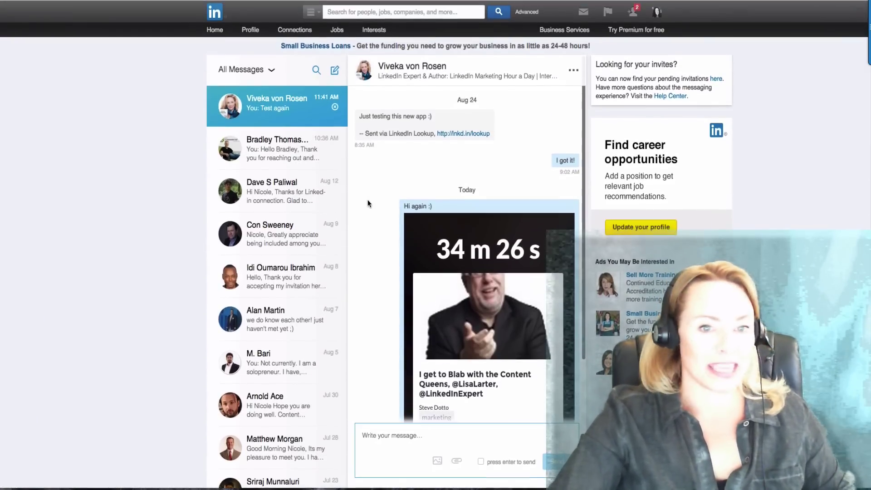
left_click(315, 72)
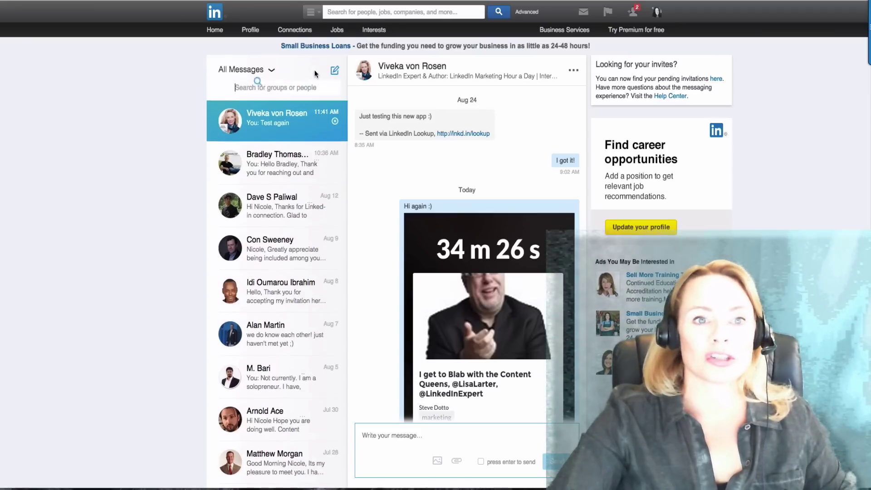
left_click(272, 72)
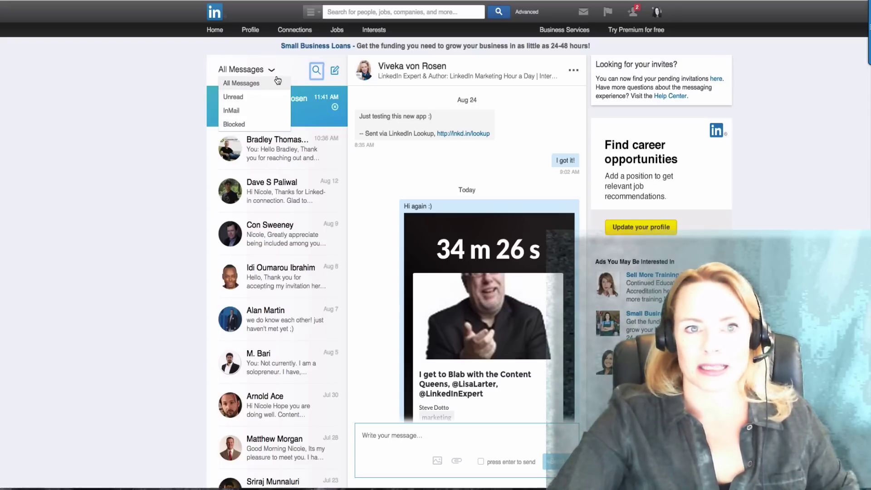
mouse_move(637, 17)
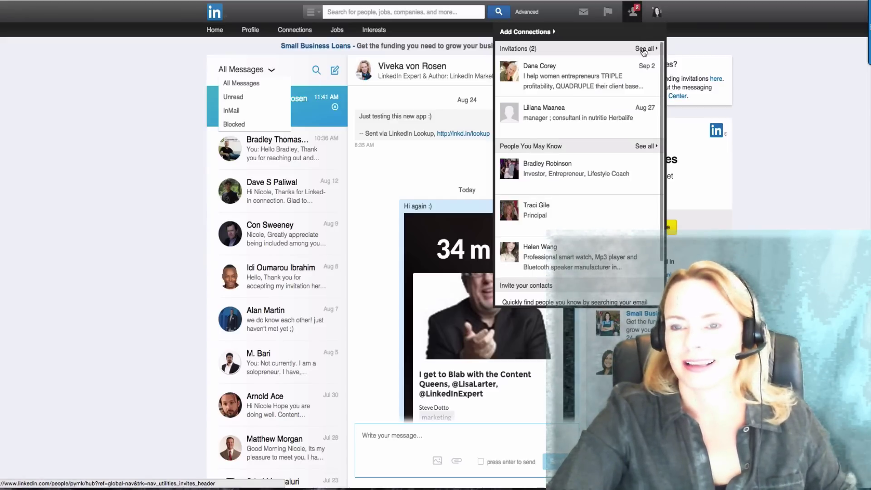
Switch from the pending invitations list to the Sent invitations list of unanswered requests.
left_click(644, 52)
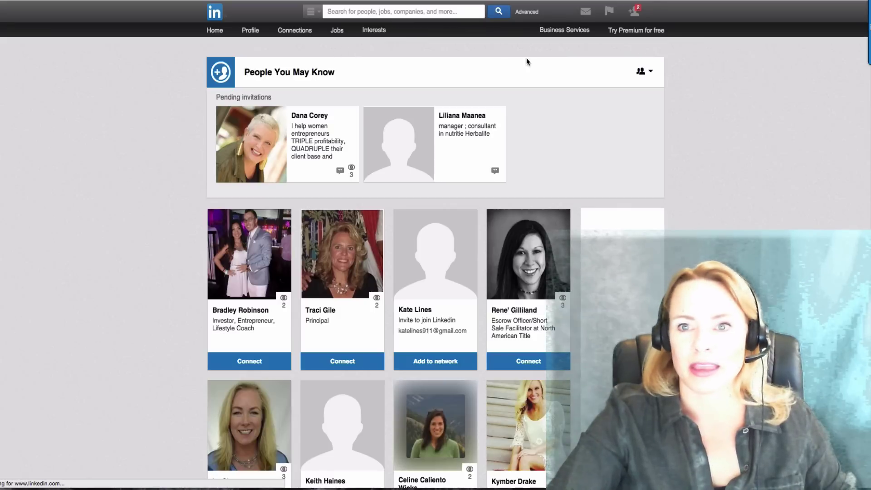
left_click(651, 72)
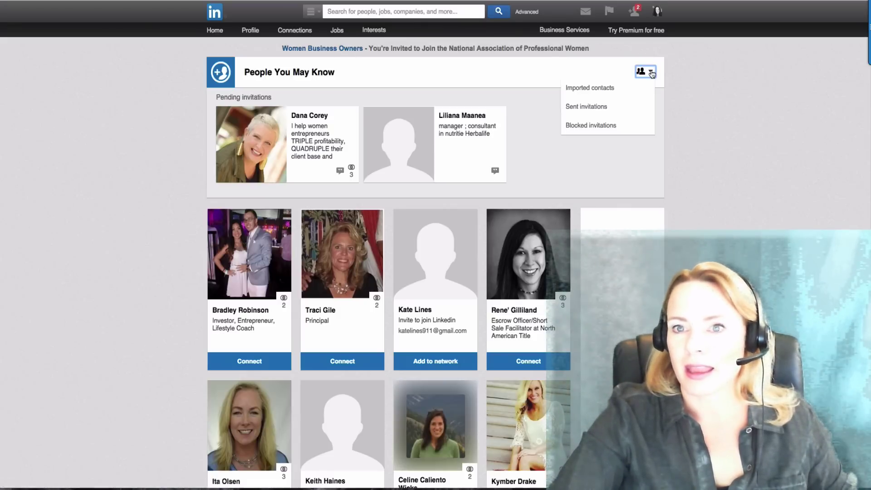
left_click(606, 108)
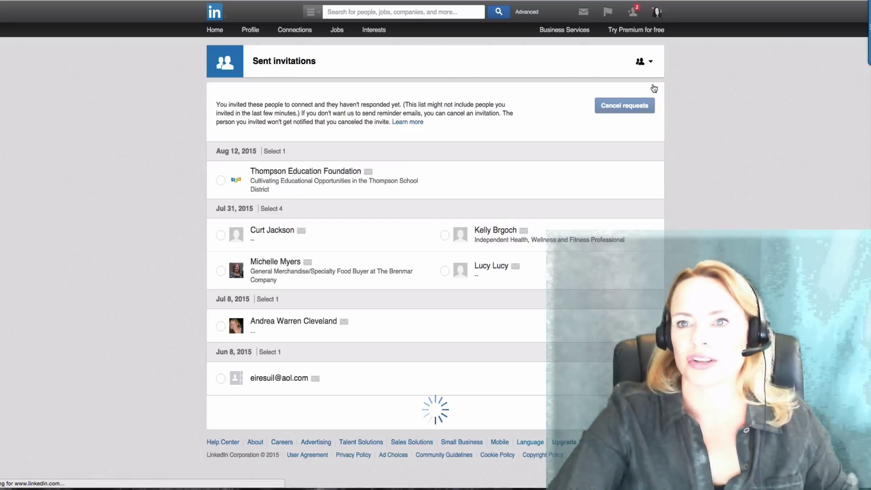
mouse_move(636, 12)
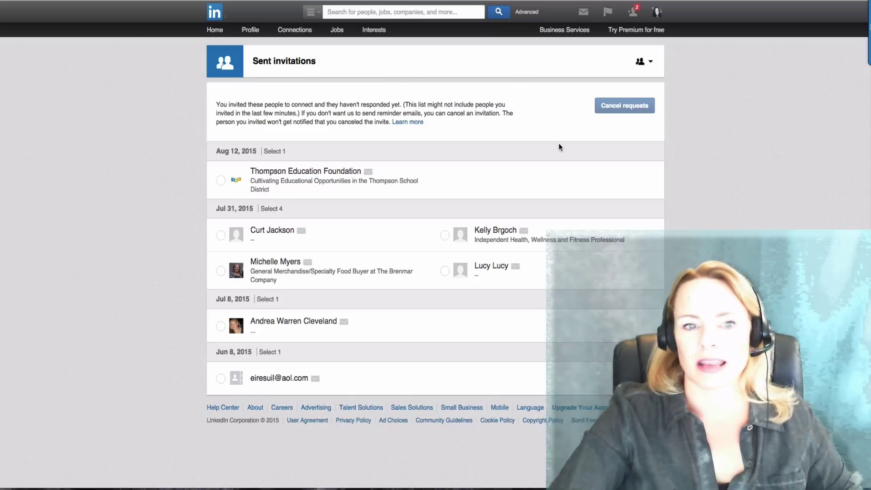
Cancel the three Jul 31, 2015 invitations and the Jun 8, 2015 one, confirming the cancellation.
left_click(223, 237)
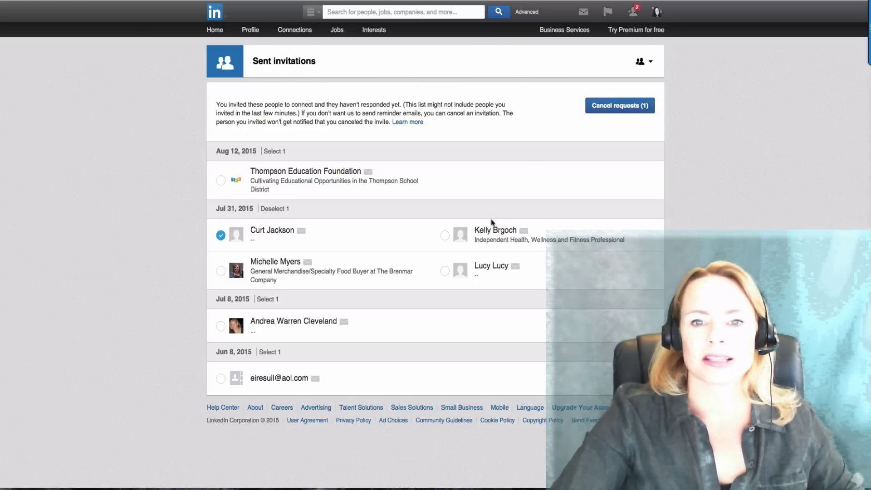
left_click(445, 235)
left_click(445, 271)
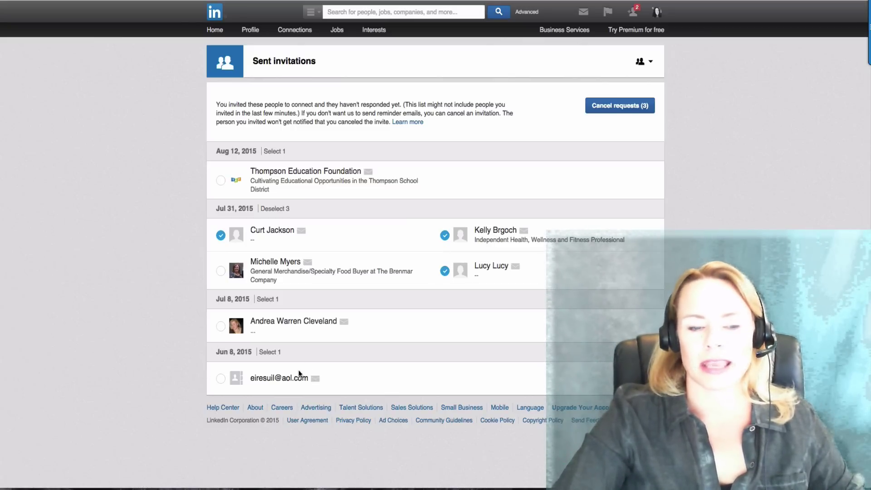
left_click(220, 379)
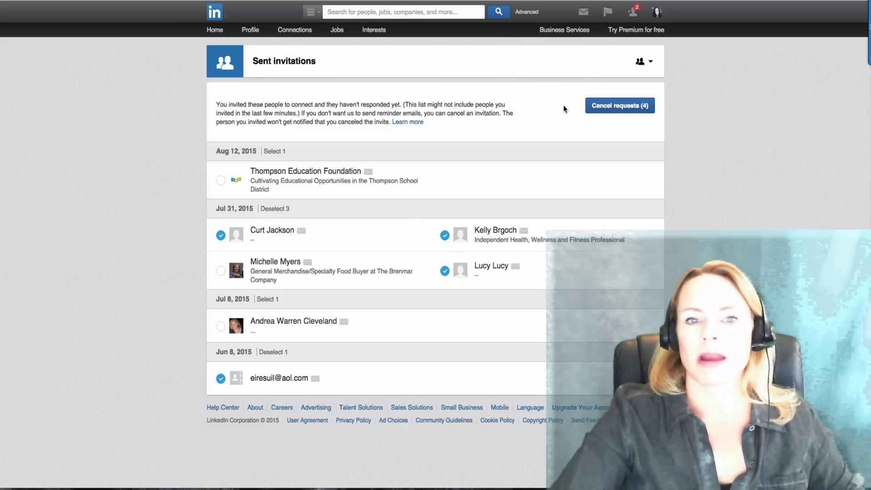
left_click(610, 105)
left_click(349, 131)
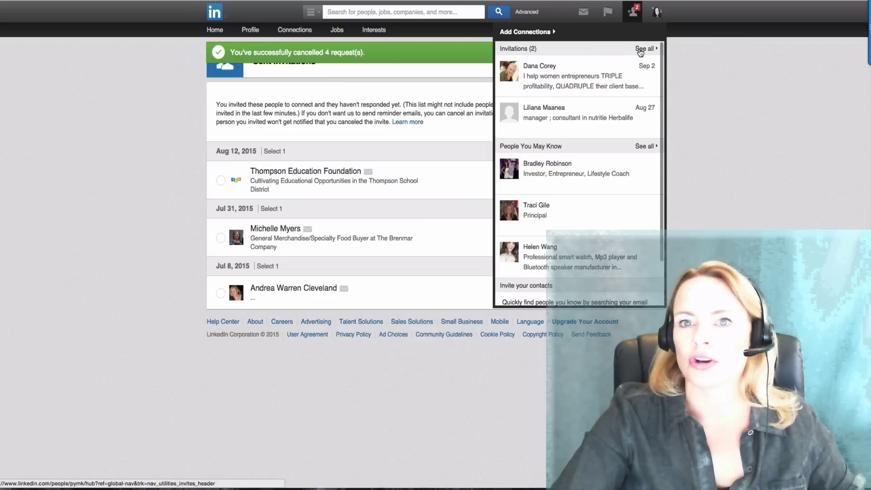
Go back to the People You May Know page and scroll over the two pending invitations.
left_click(643, 49)
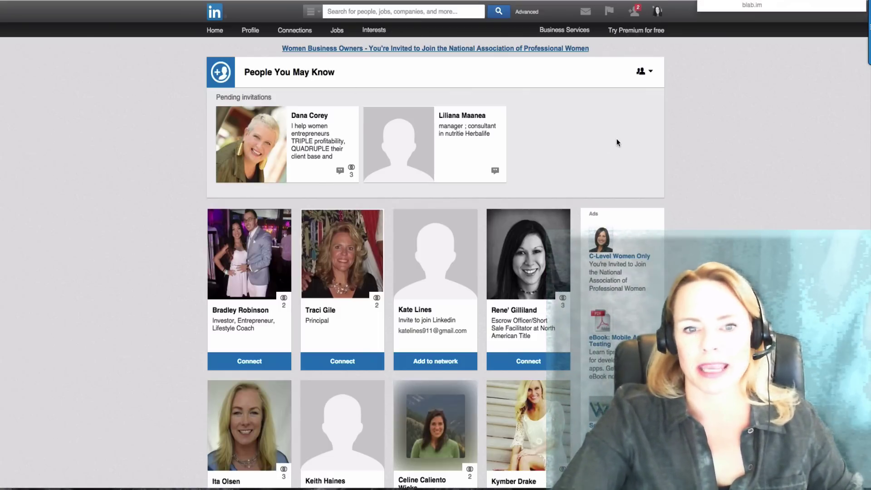
scroll(617, 138, "down", 2)
scroll(617, 139, "up", 2)
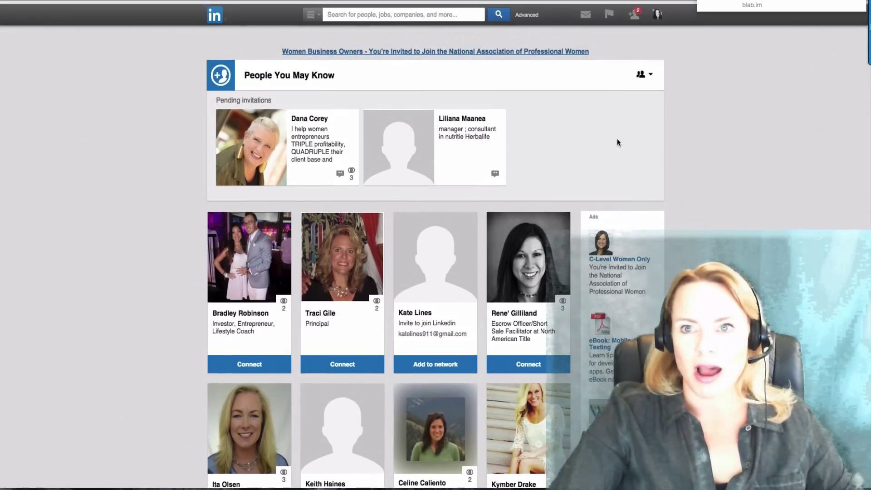